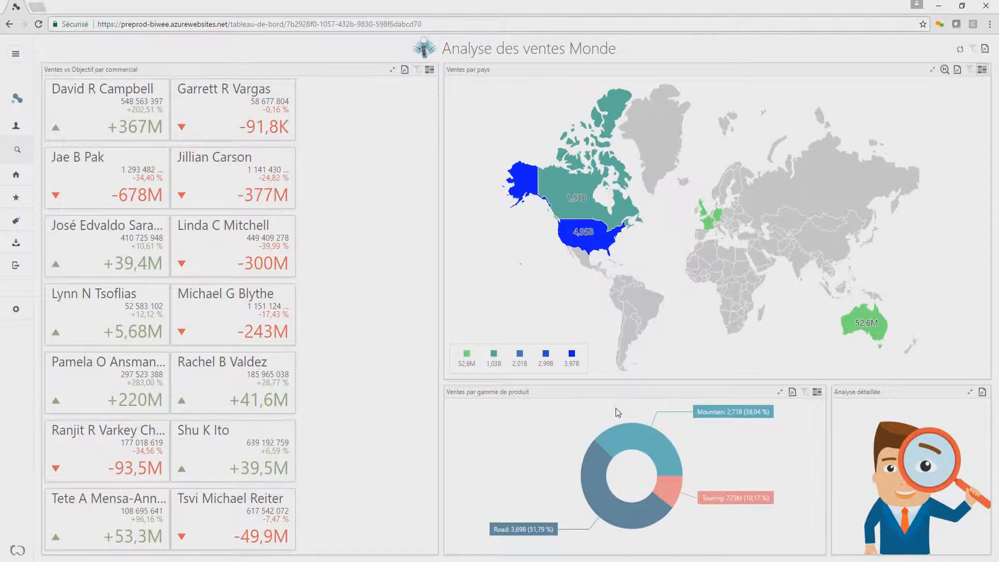
# Step: Filter the world sales dashboard to France and Germany on the map, and open the detailed analysis
pyautogui.click(717, 219)
pyautogui.click(717, 216)
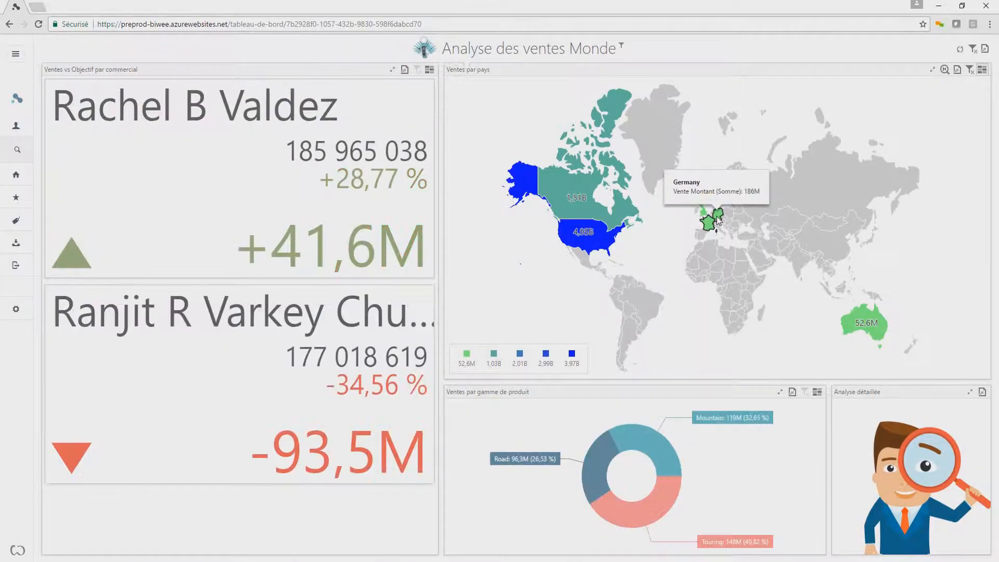
pyautogui.click(908, 473)
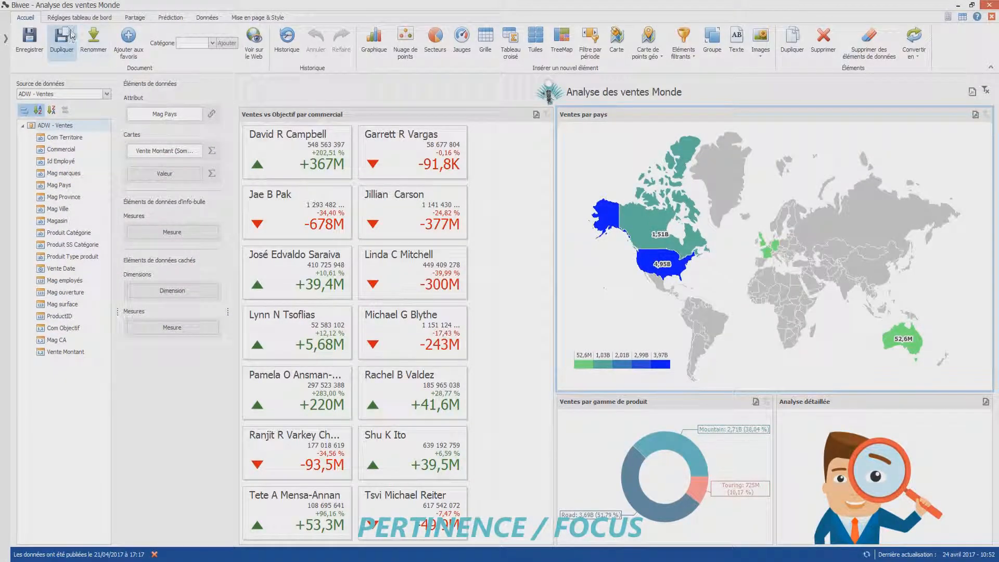
pyautogui.click(79, 17)
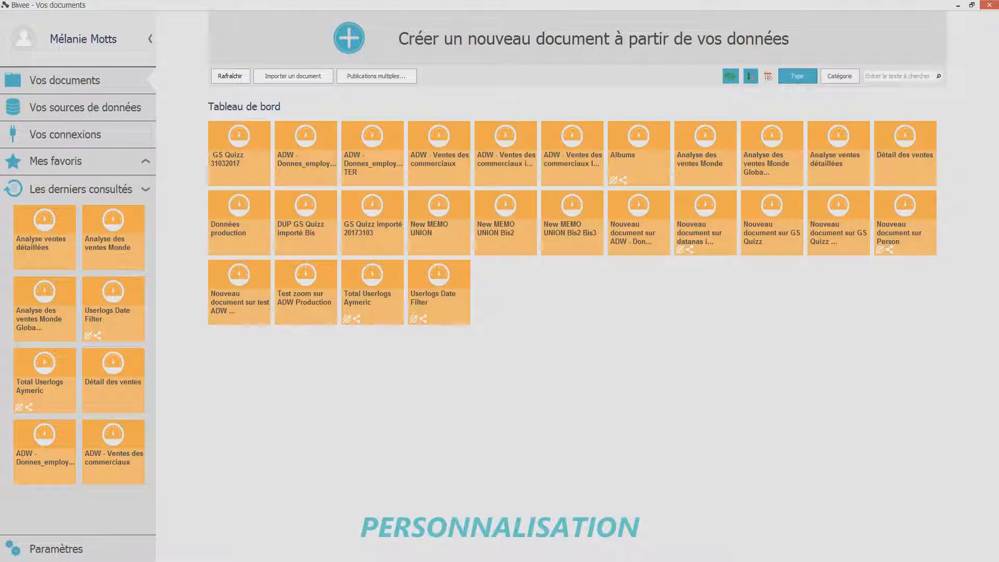
# Step: Open the editor for the dashboards' default number format in the application's options
pyautogui.click(66, 552)
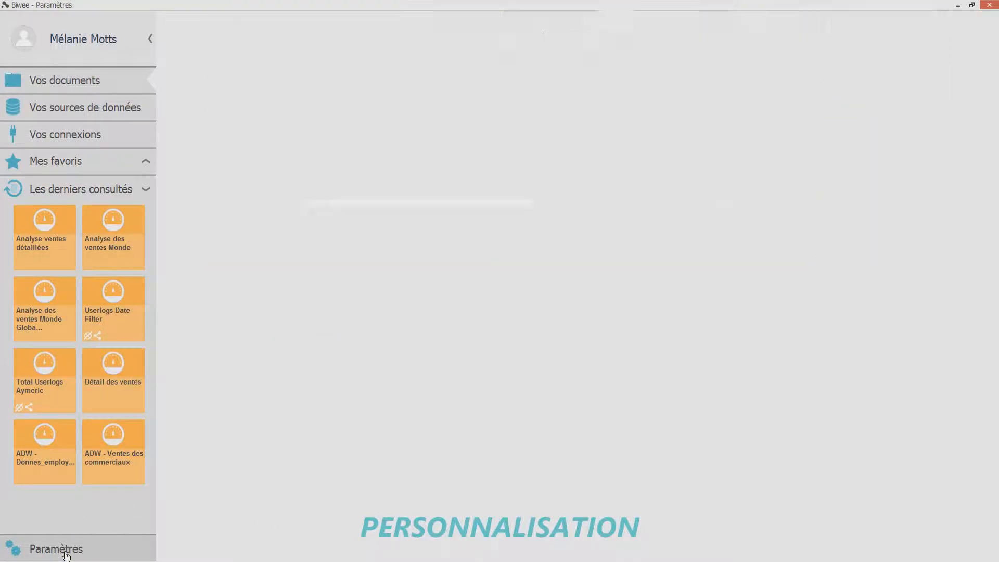
pyautogui.click(218, 338)
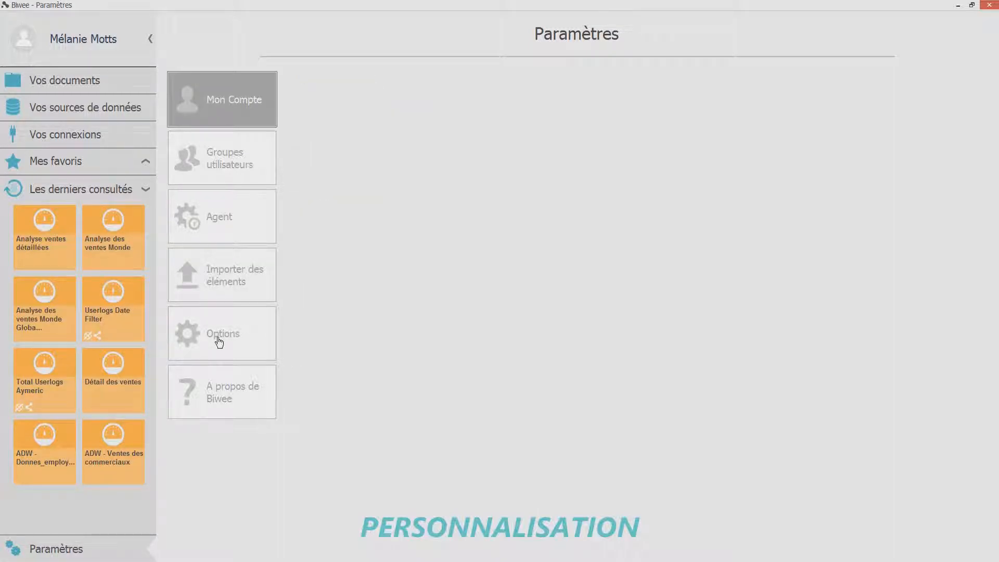
pyautogui.scroll(-2, 553, 297)
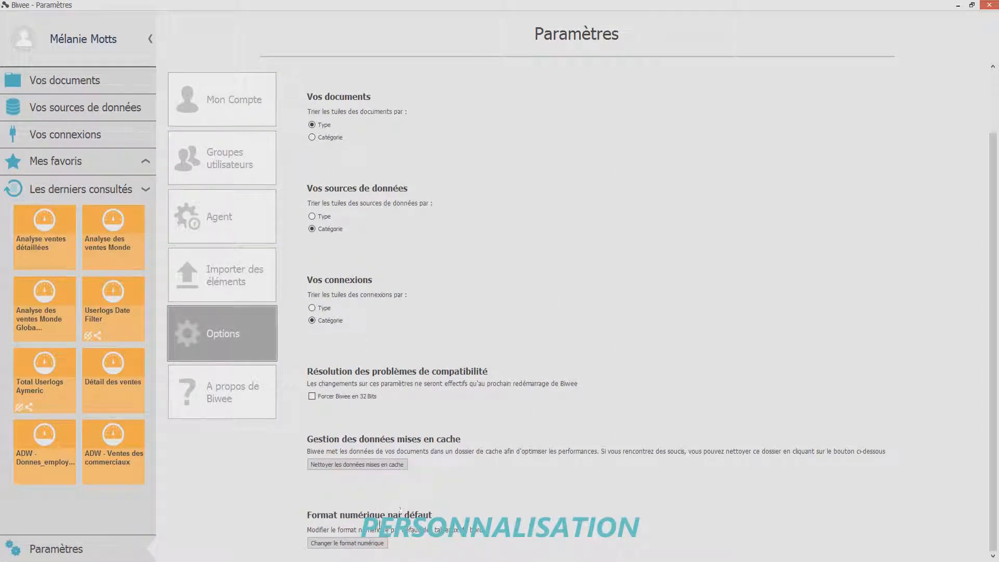
pyautogui.click(347, 543)
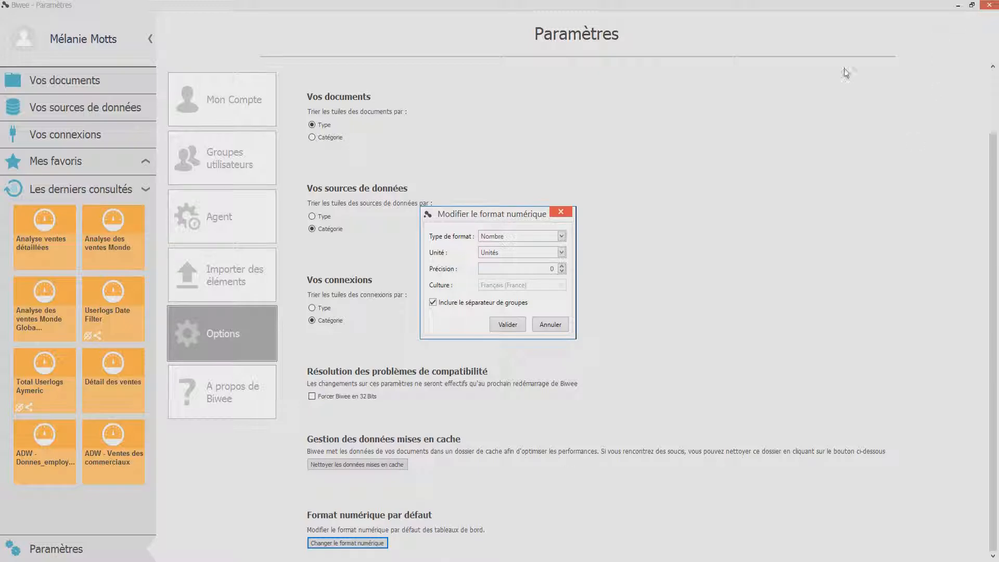
# Step: Examine the format types offered besides Nombre, and choose Unités as the unit of the default number format
pyautogui.click(563, 236)
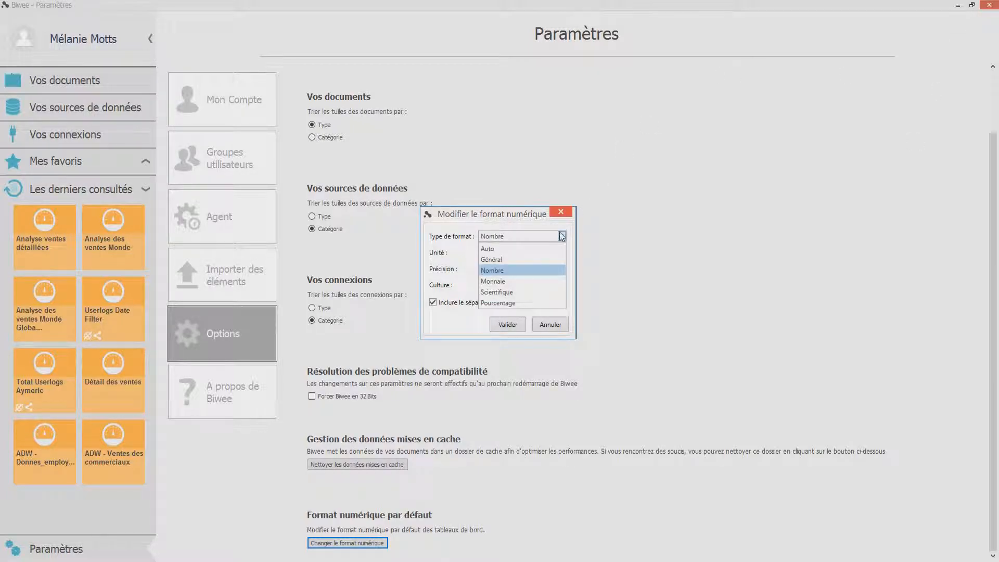
pyautogui.click(468, 260)
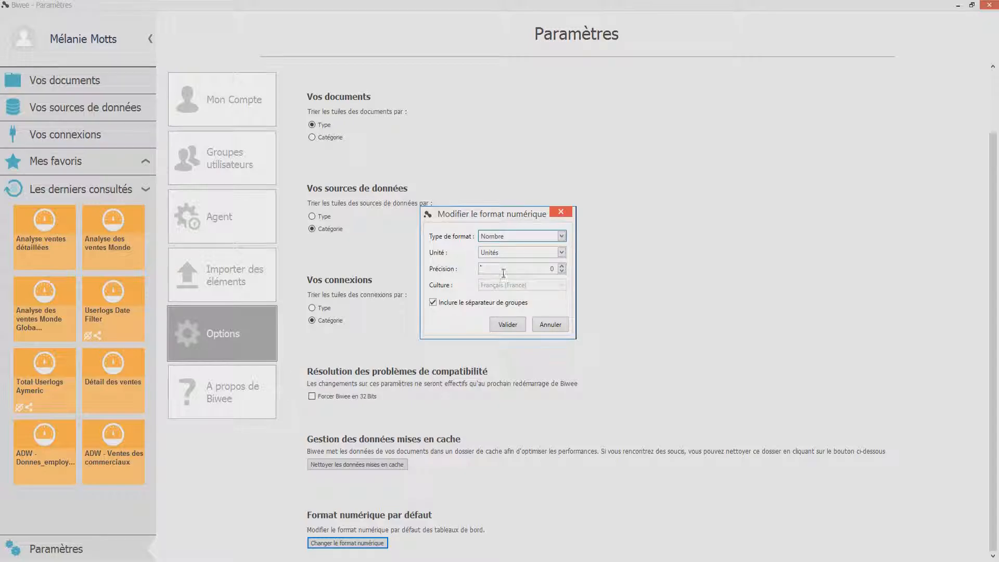
pyautogui.click(511, 254)
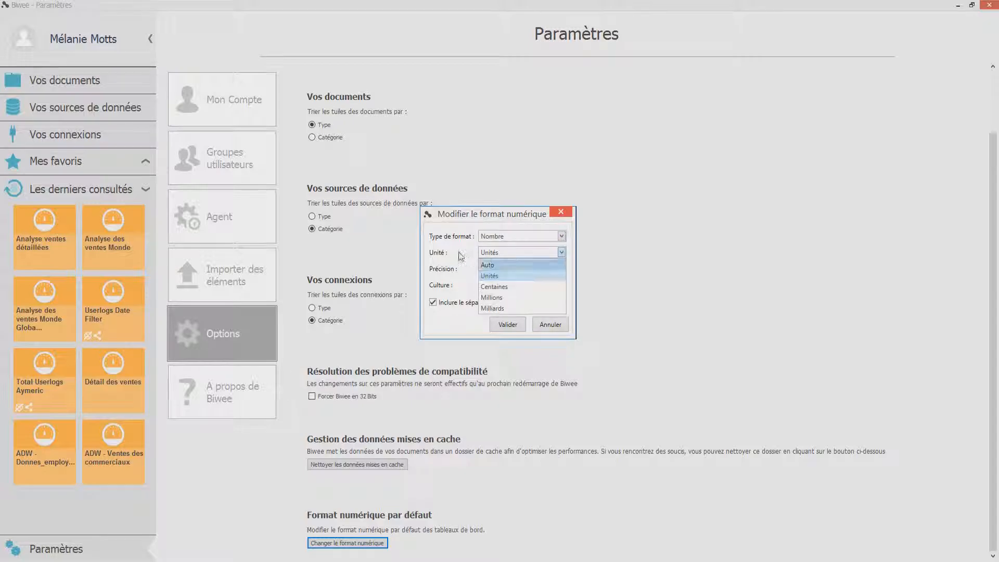
pyautogui.click(530, 275)
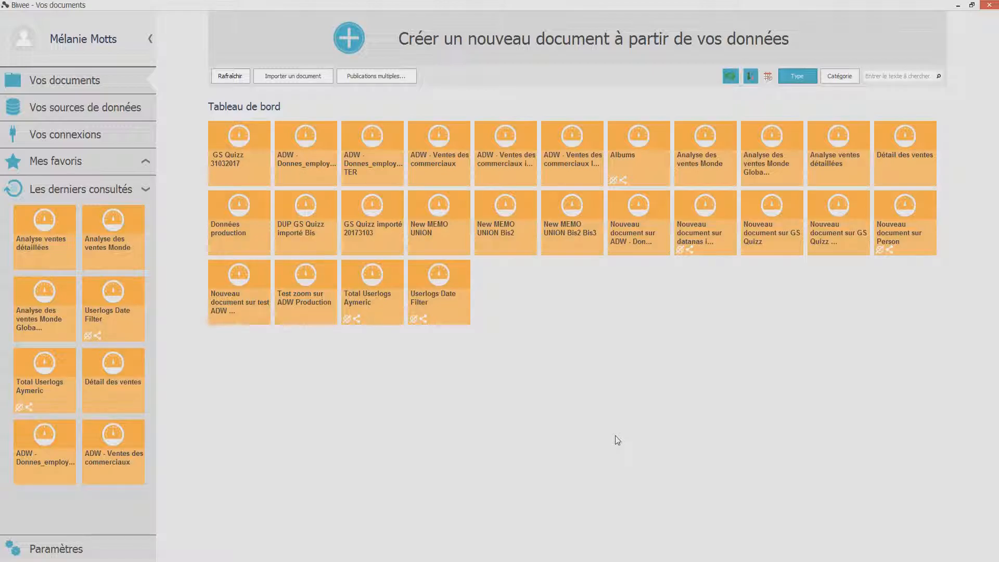
# Step: Select GS Quizz 31032017, ADW - Donnes_employees and ADW - Donnes_employees TER for multiple publication
pyautogui.click(382, 82)
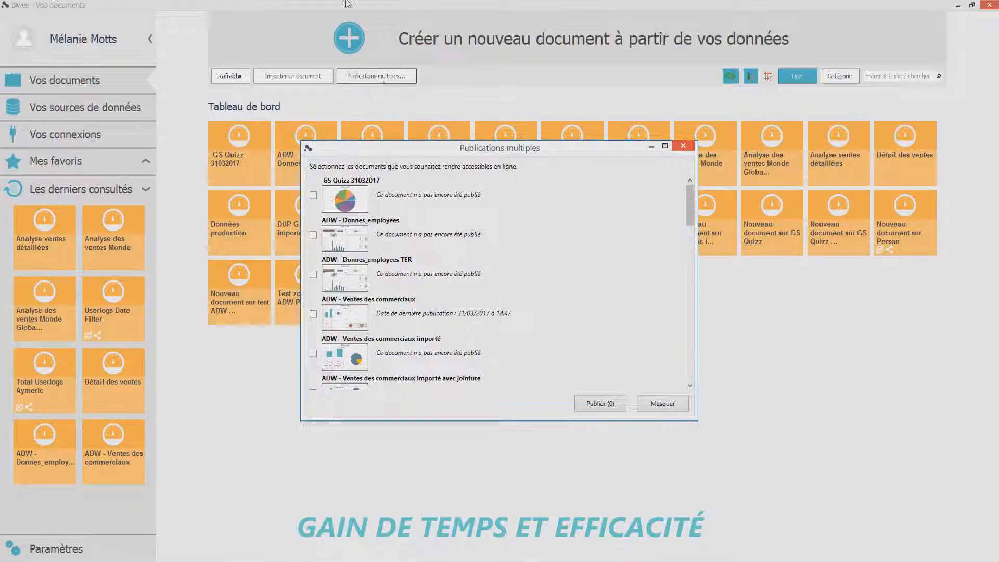
pyautogui.click(313, 196)
pyautogui.click(313, 235)
pyautogui.click(313, 274)
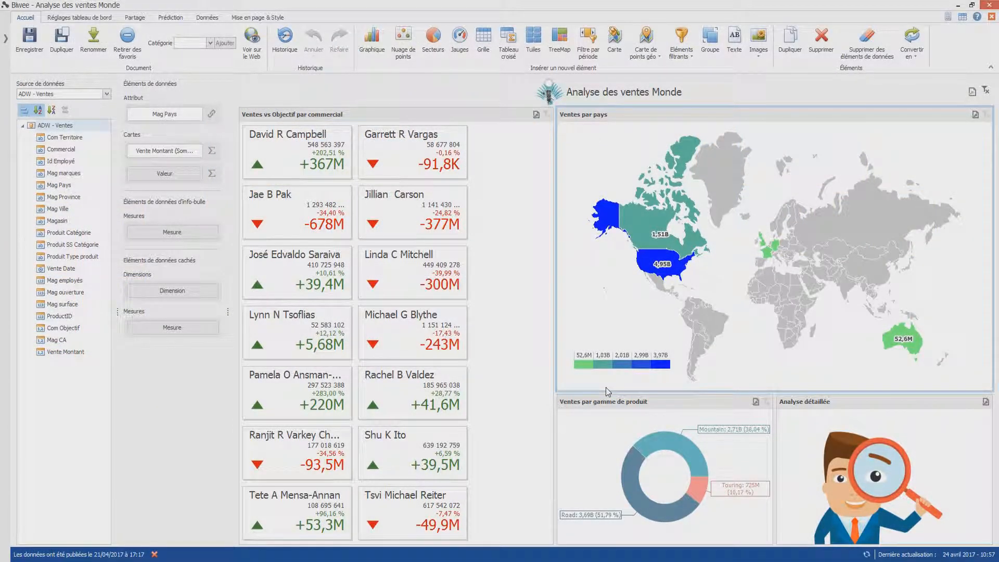
# Step: View the Analyse des ventes Monde dashboard on the web
pyautogui.click(252, 53)
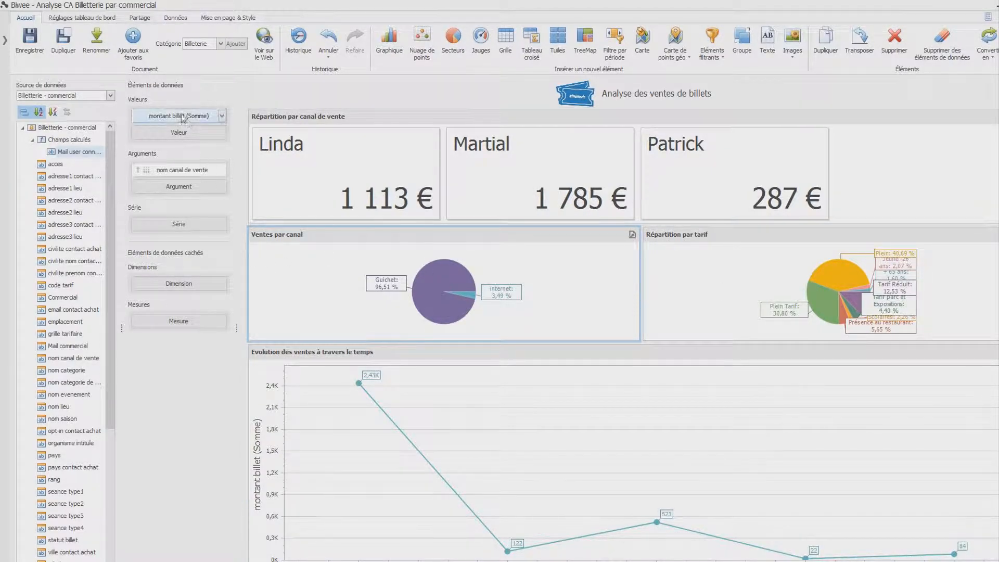
# Step: Examine the expression behind the Mail user connecté calculated field, and close the editor without saving
pyautogui.doubleClick(75, 152)
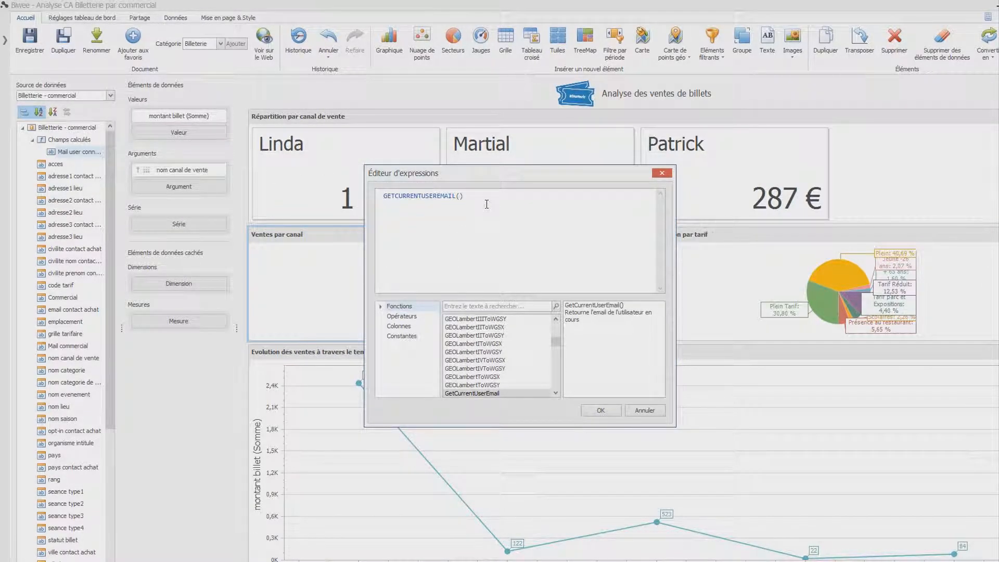
pyautogui.click(454, 205)
pyautogui.click(635, 410)
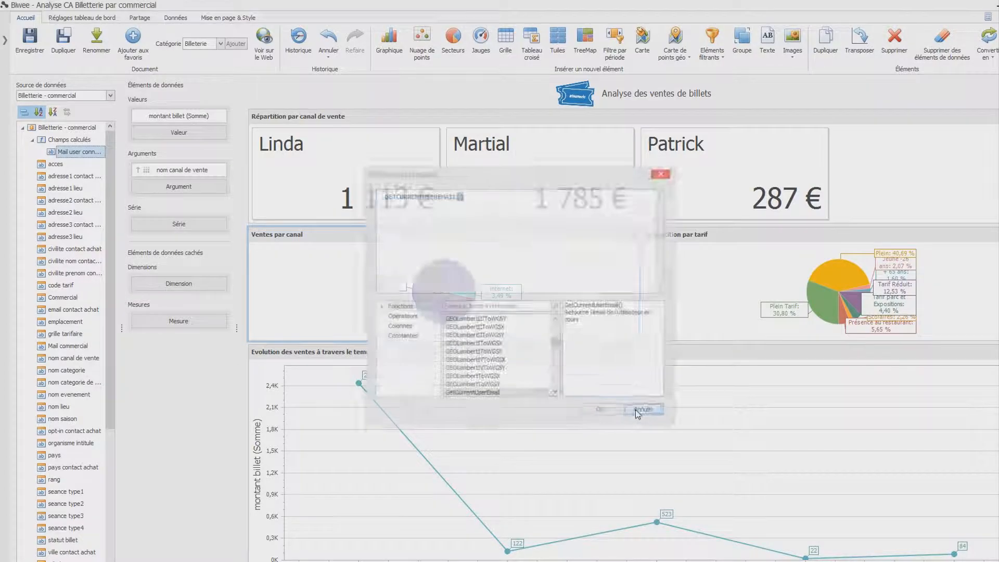
# Step: Examine the conditions of the ticket sales dashboard's main filter, and close the filter editor without applying anything
pyautogui.click(81, 18)
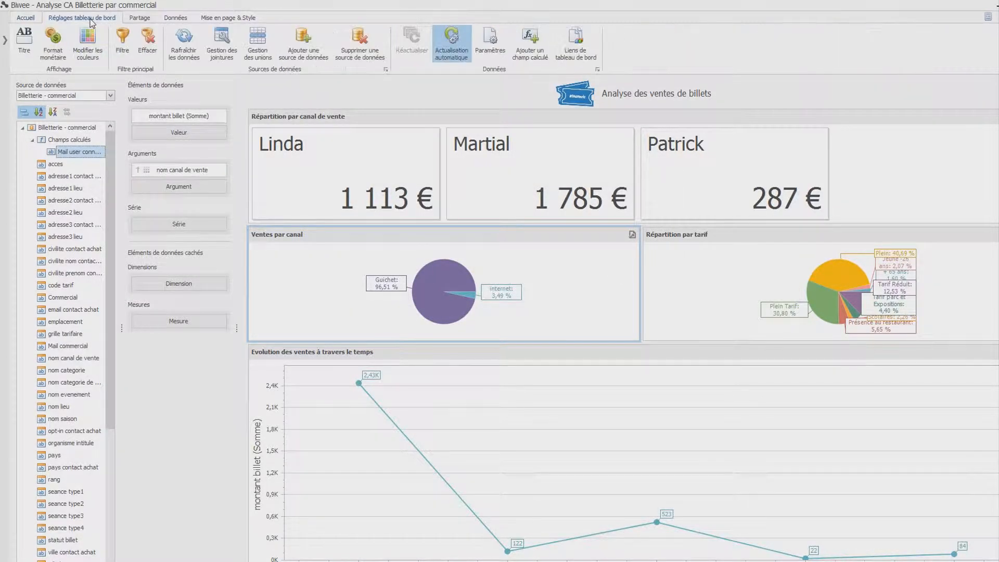
pyautogui.click(122, 42)
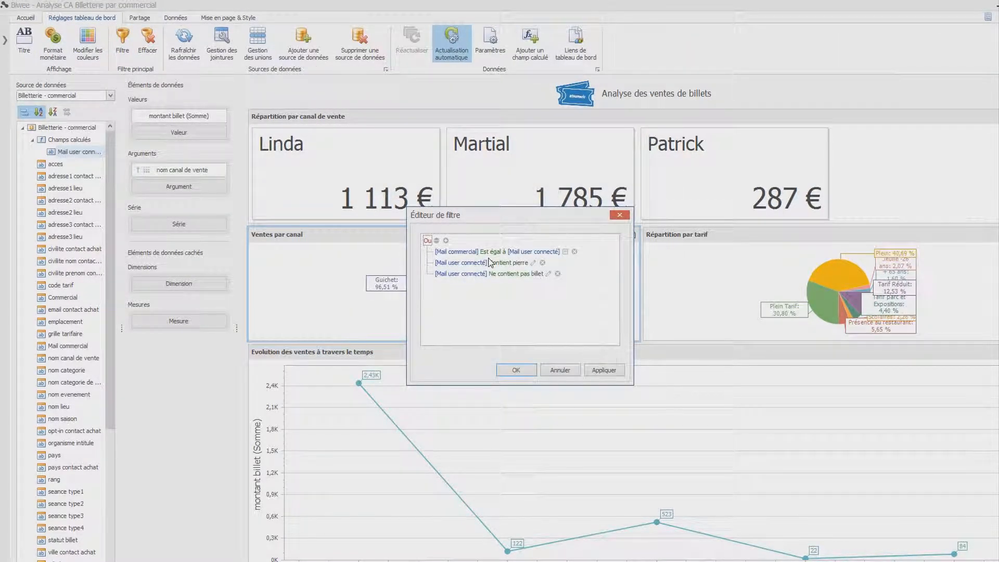
pyautogui.click(560, 370)
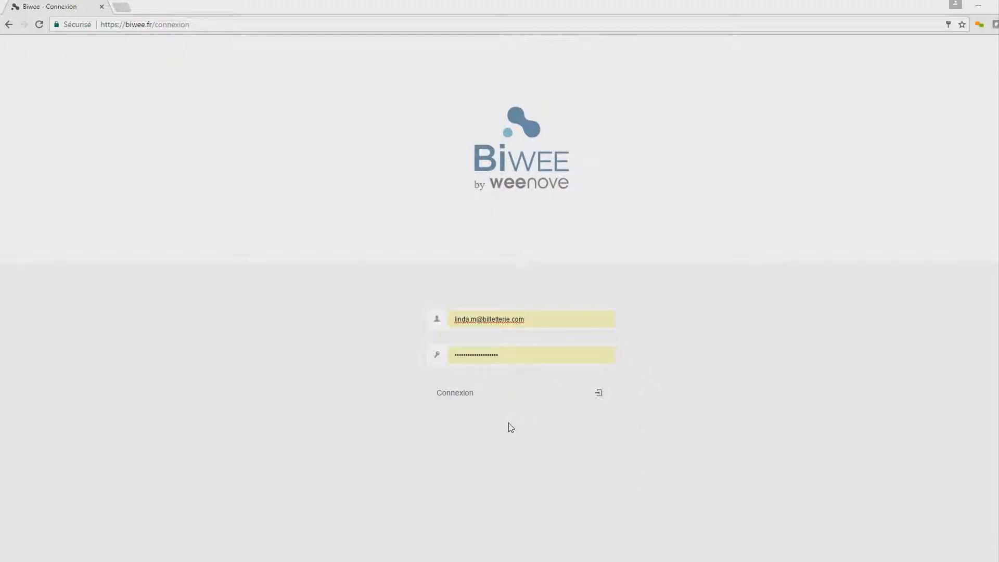
# Step: Log in to the Biwee web portal with the prefilled salesperson account and open the Analyse CA Billetterie par commercial dashboard
pyautogui.click(465, 395)
pyautogui.click(374, 156)
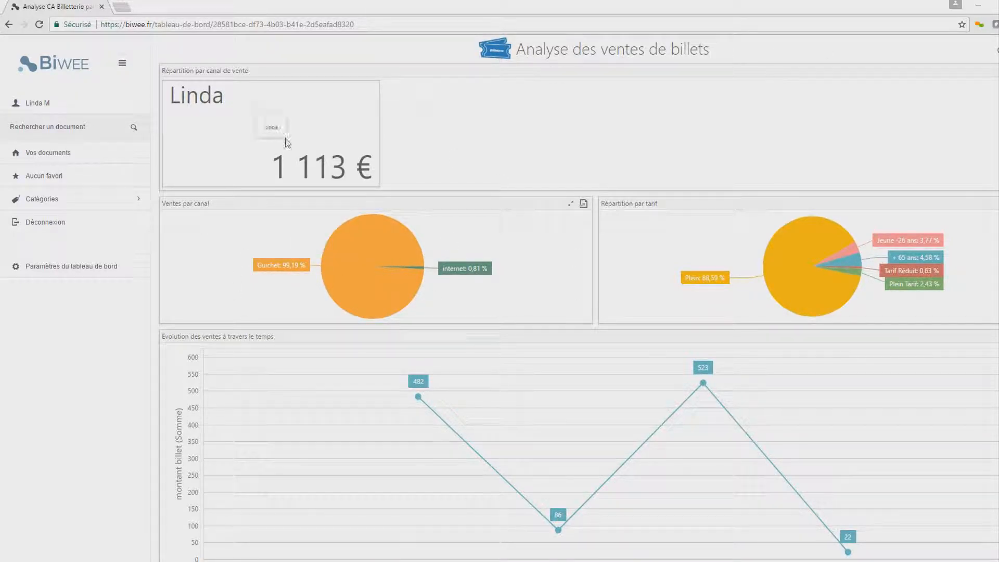
# Step: Switch to a second salesperson's saved account and open the Analyse CA Billetterie par commercial dashboard from it
pyautogui.click(42, 222)
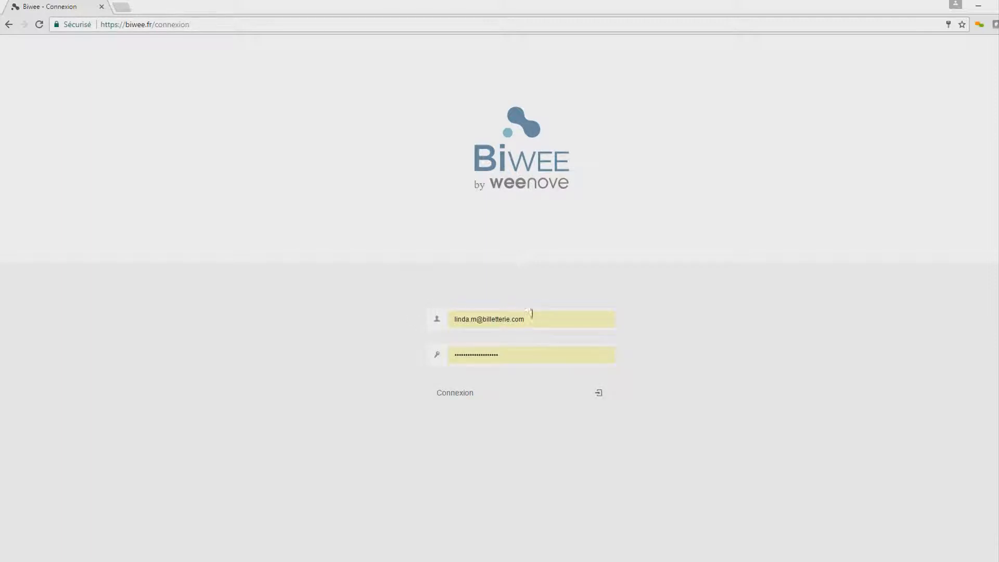
pyautogui.click(530, 314)
pyautogui.click(488, 366)
pyautogui.click(473, 394)
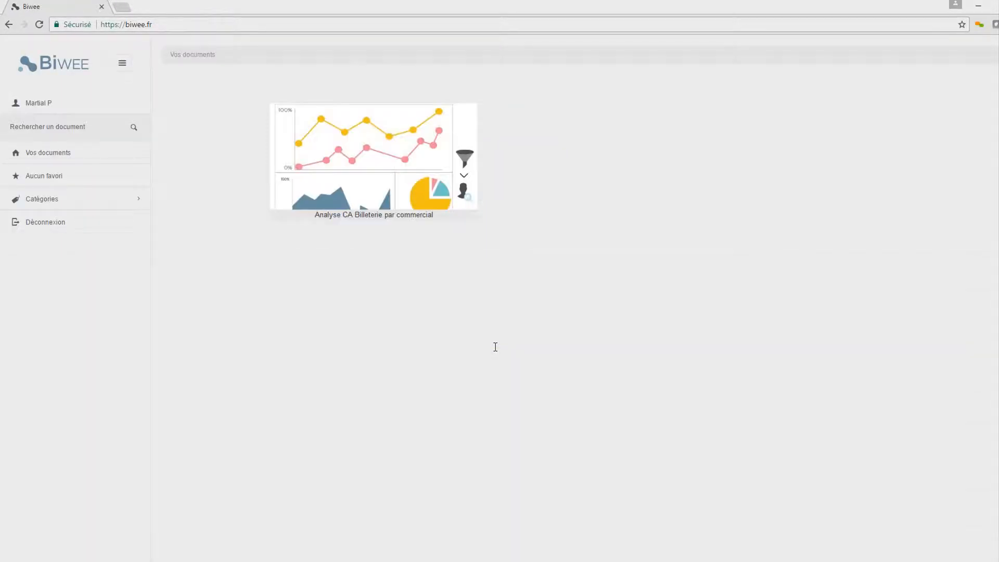
pyautogui.click(400, 189)
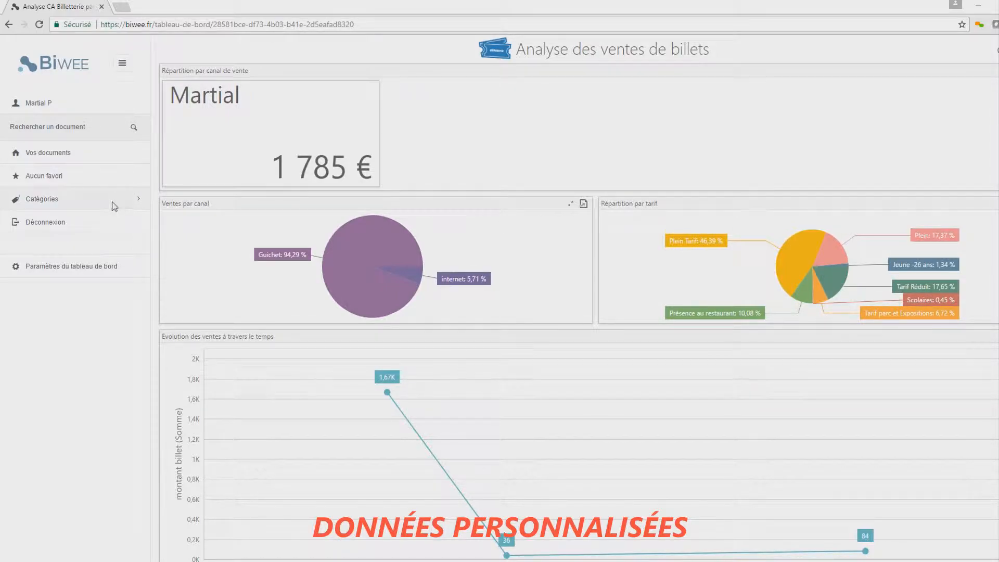
# Step: Switch to the last saved account in the login suggestions and open the same ticket sales dashboard from it
pyautogui.click(47, 224)
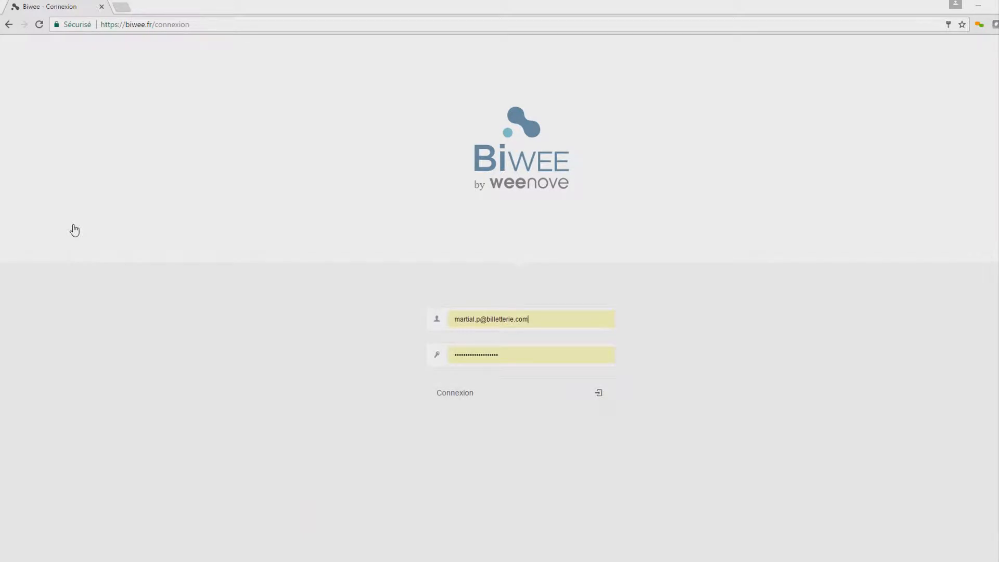
pyautogui.click(553, 319)
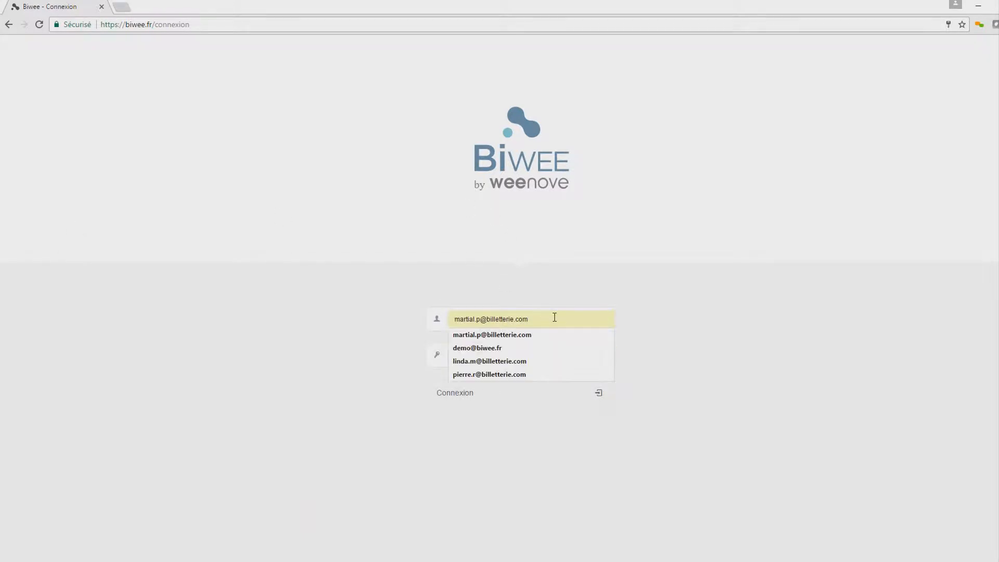
pyautogui.click(510, 374)
pyautogui.click(463, 400)
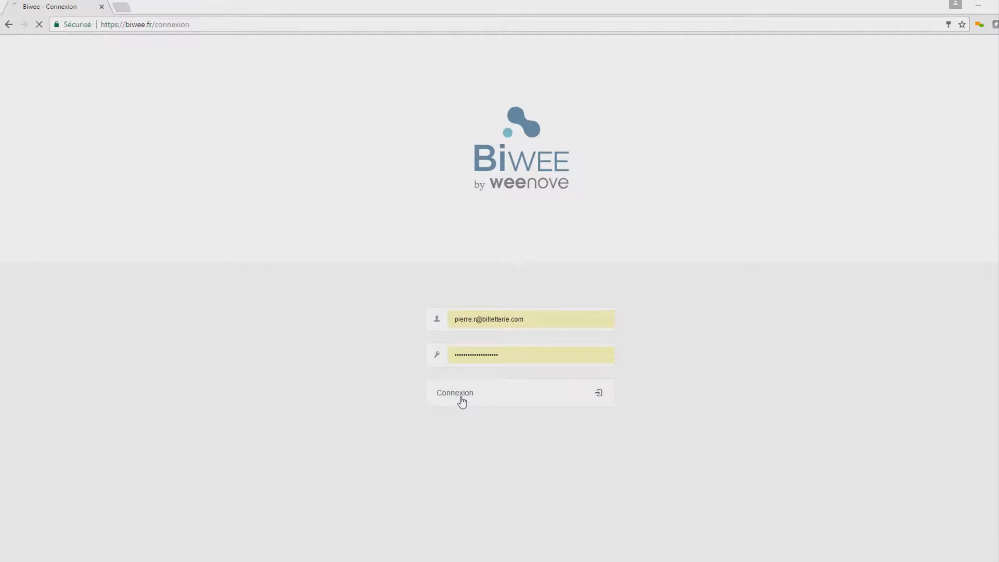
pyautogui.click(430, 186)
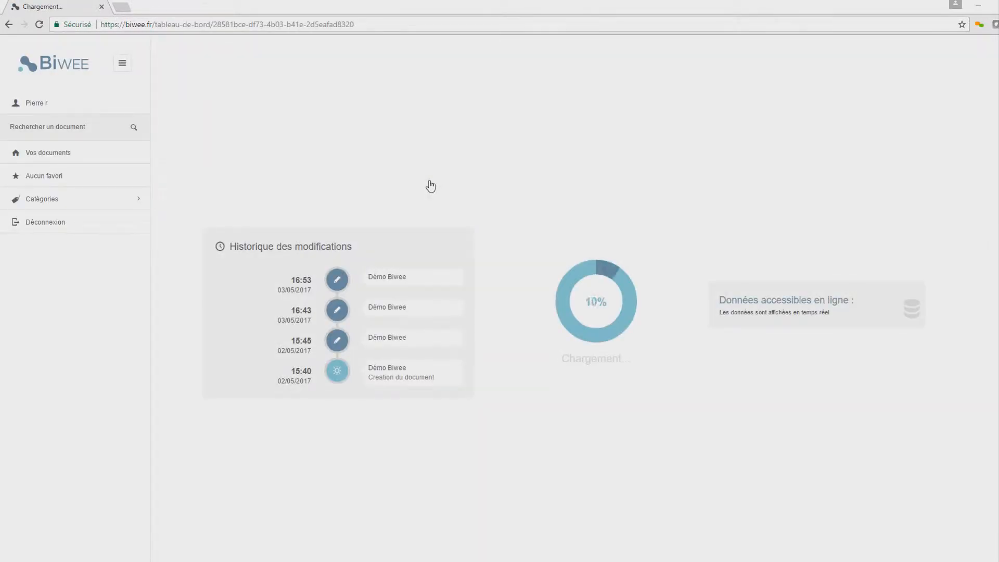